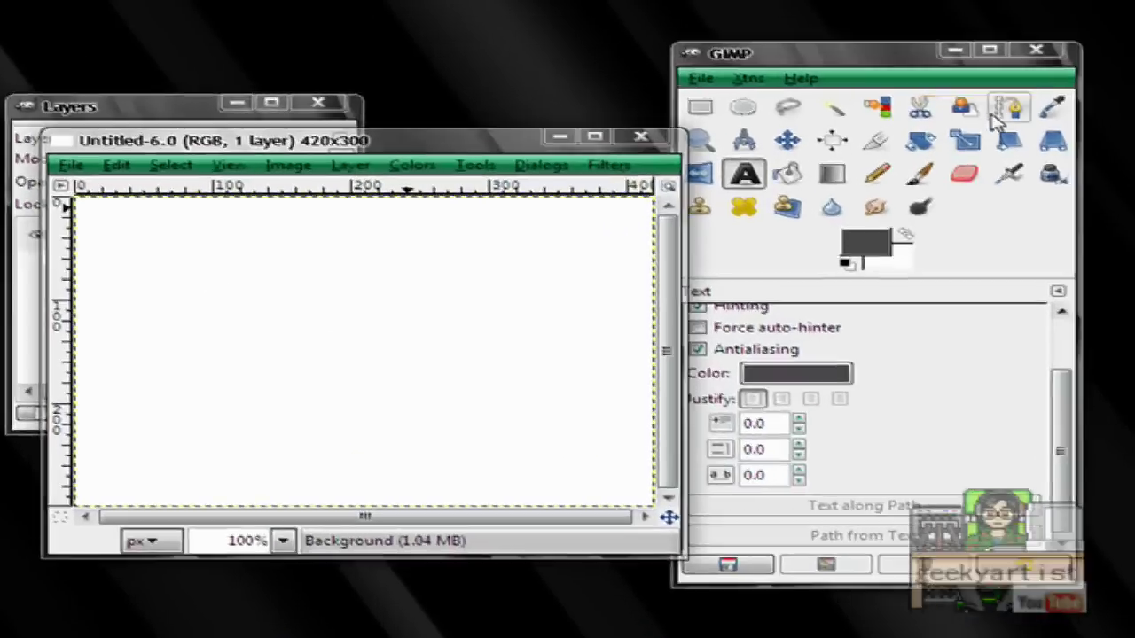
# Draw an open, curvy zigzag path with seven anchors across the canvas using the Paths tool
pyautogui.click(1000, 113)
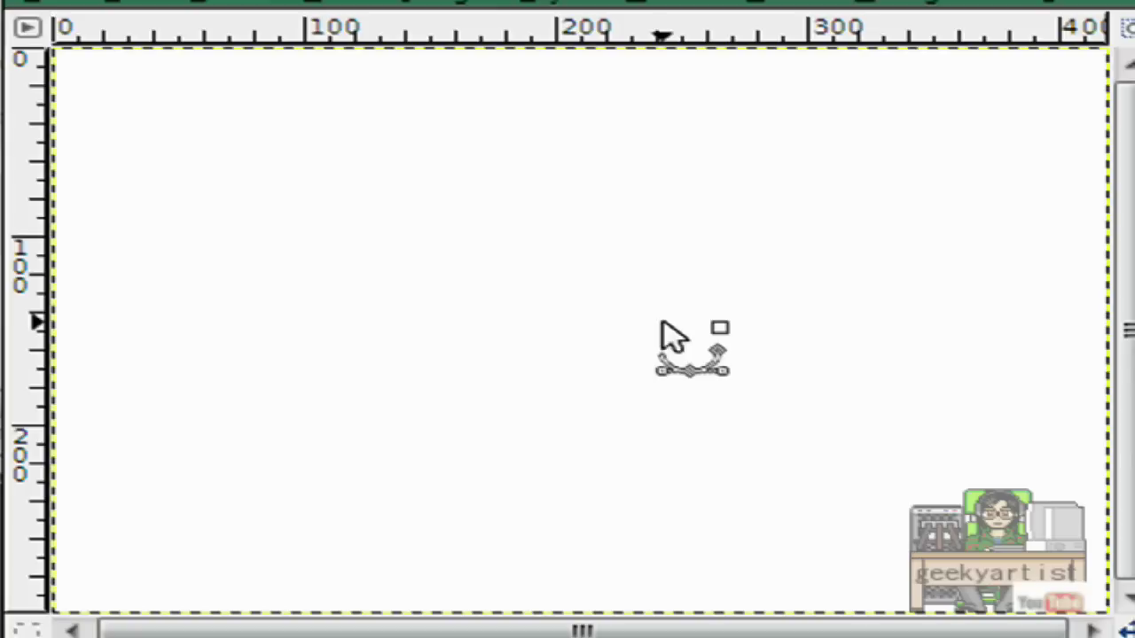
pyautogui.click(174, 246)
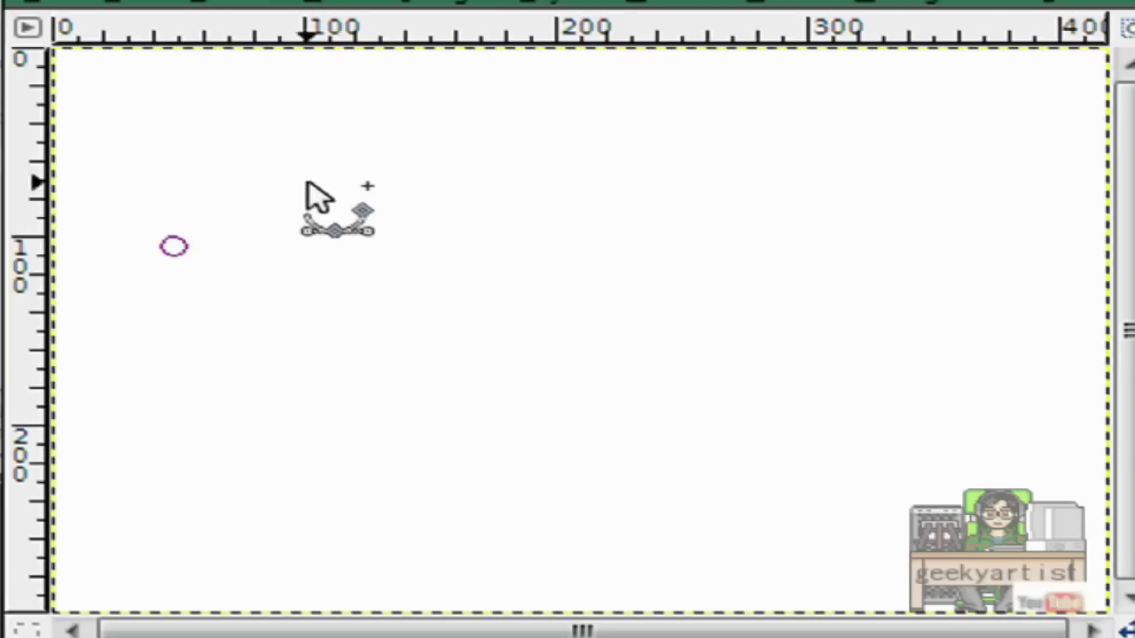
pyautogui.click(327, 167)
pyautogui.moveTo(453, 172); pyautogui.dragTo(251, 351)
pyautogui.moveTo(340, 439); pyautogui.dragTo(612, 220)
pyautogui.click(725, 161)
pyautogui.moveTo(725, 161); pyautogui.dragTo(519, 487)
pyautogui.moveTo(778, 391); pyautogui.dragTo(943, 236)
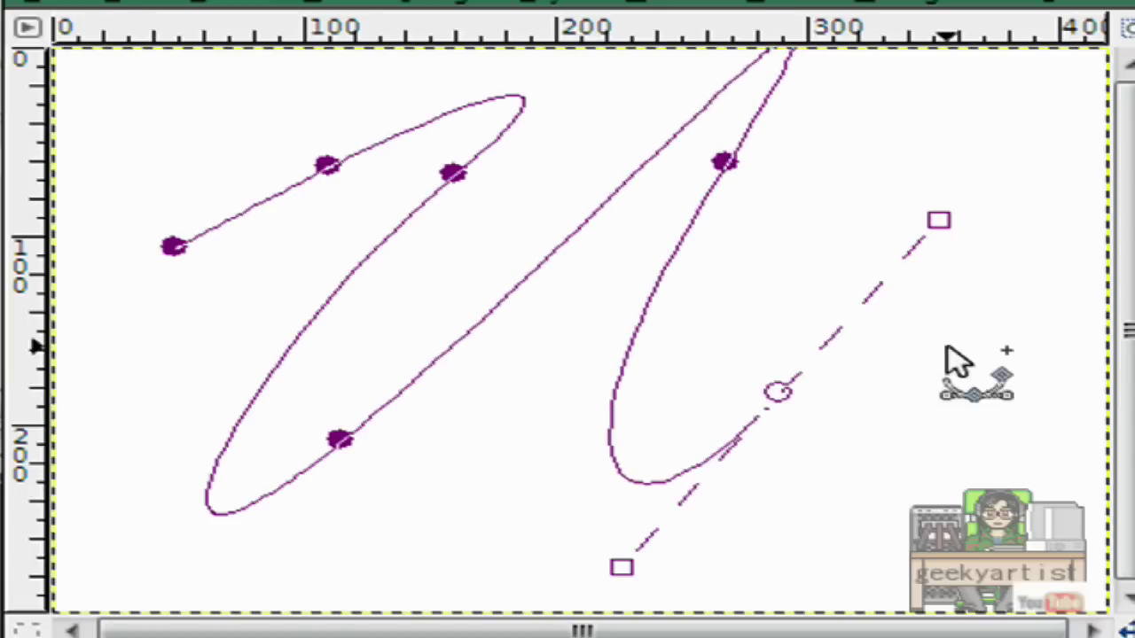
pyautogui.moveTo(944, 346); pyautogui.dragTo(923, 434)
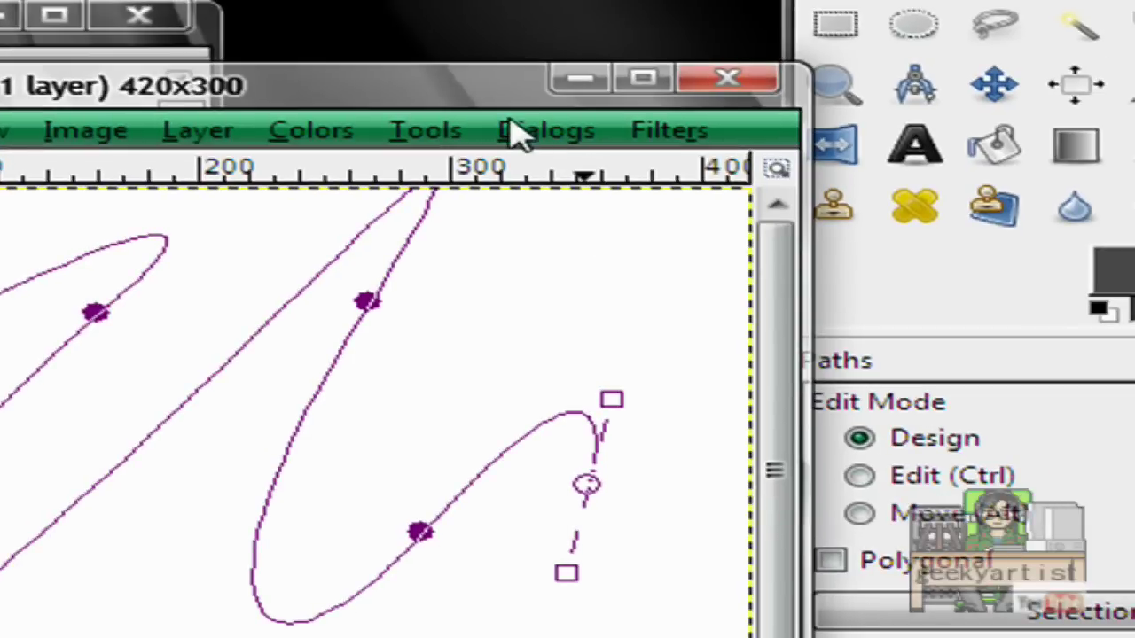
# Open the Paths dialog and dock it beside the toolbox
pyautogui.click(871, 7)
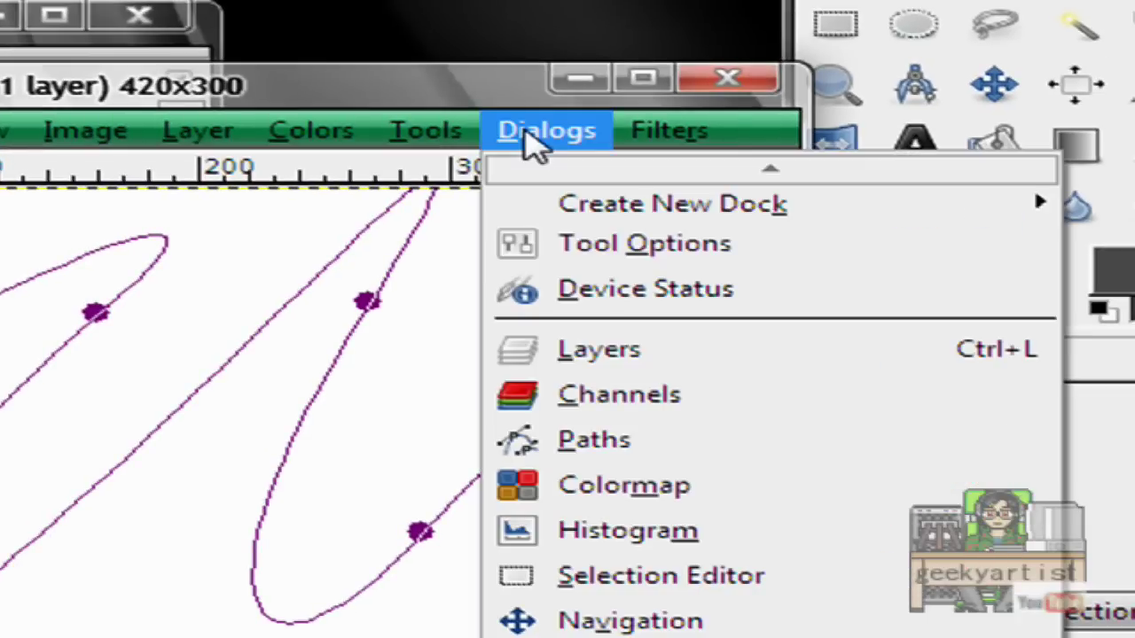
pyautogui.click(580, 443)
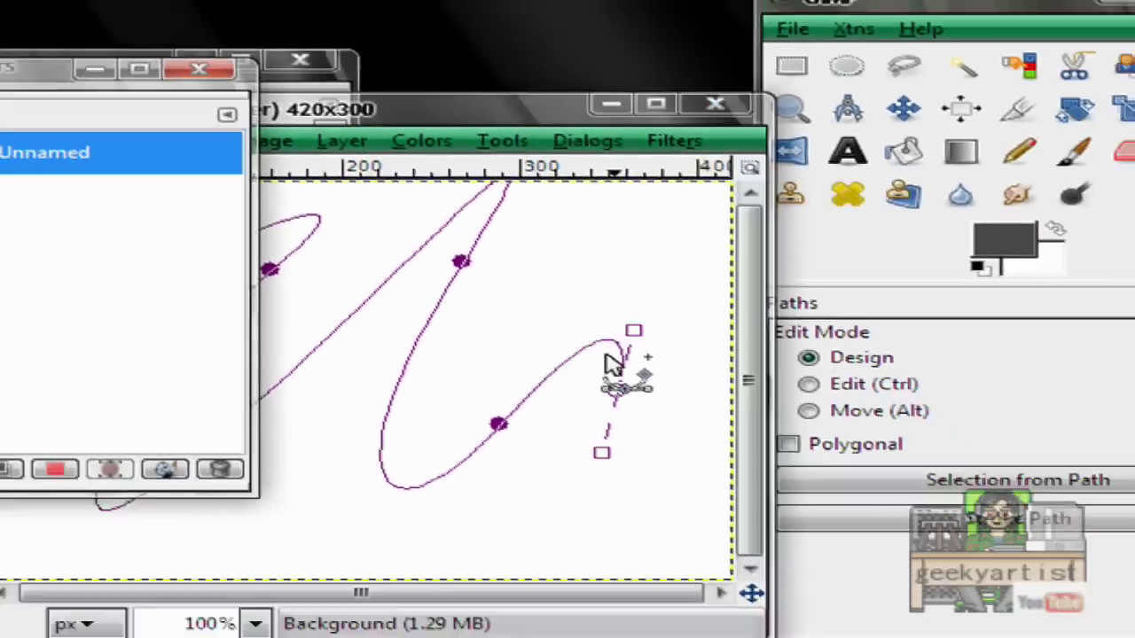
pyautogui.moveTo(9, 62); pyautogui.dragTo(974, 142)
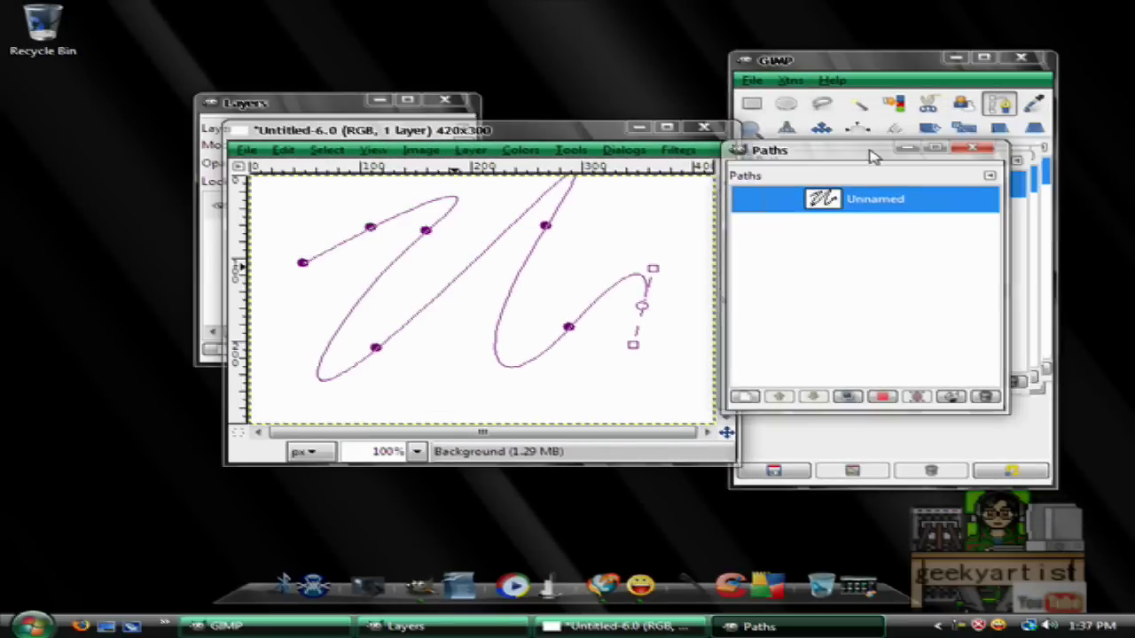
# Make the Unnamed path visible and select the Text tool
pyautogui.click(743, 203)
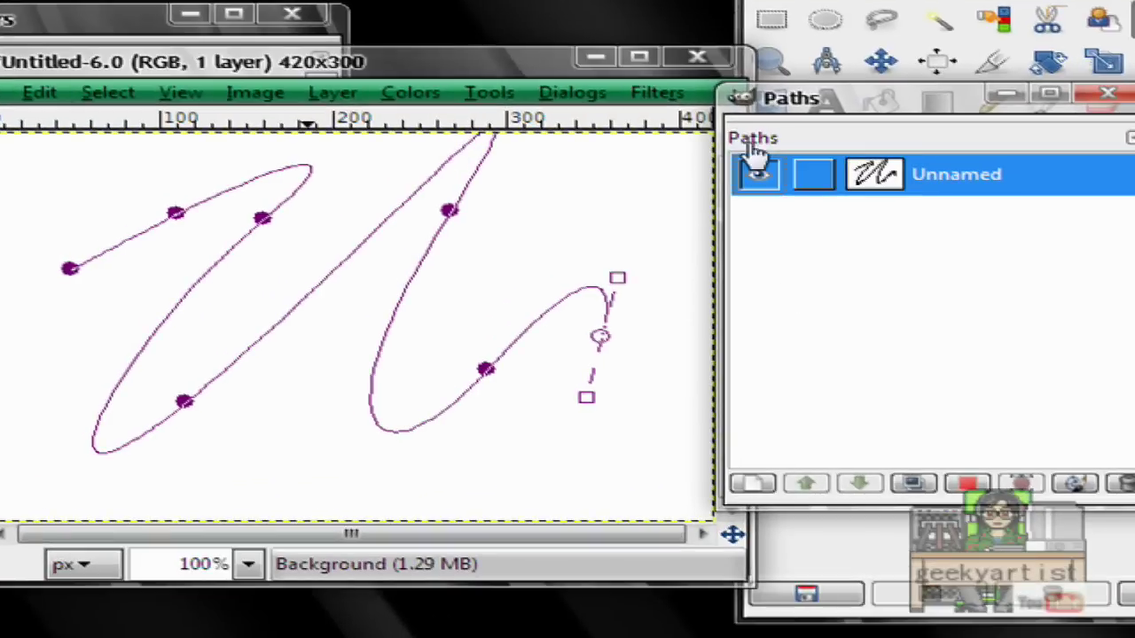
pyautogui.click(737, 184)
pyautogui.click(826, 103)
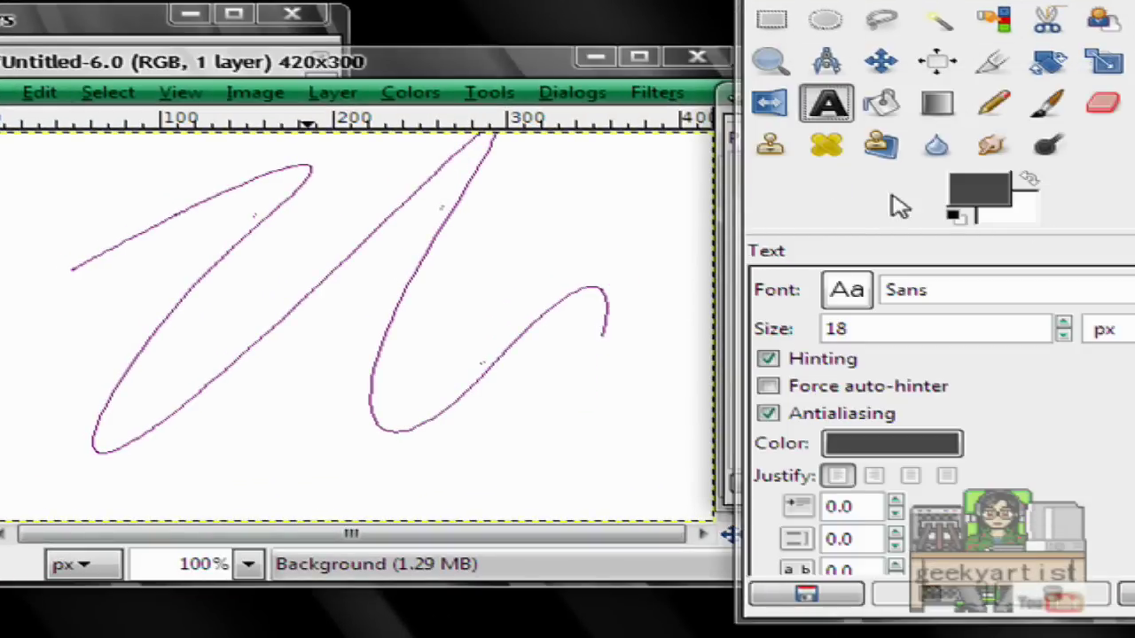
# Start a text layer on the canvas and type the creator's name in lowercase, then uppercase
pyautogui.click(560, 418)
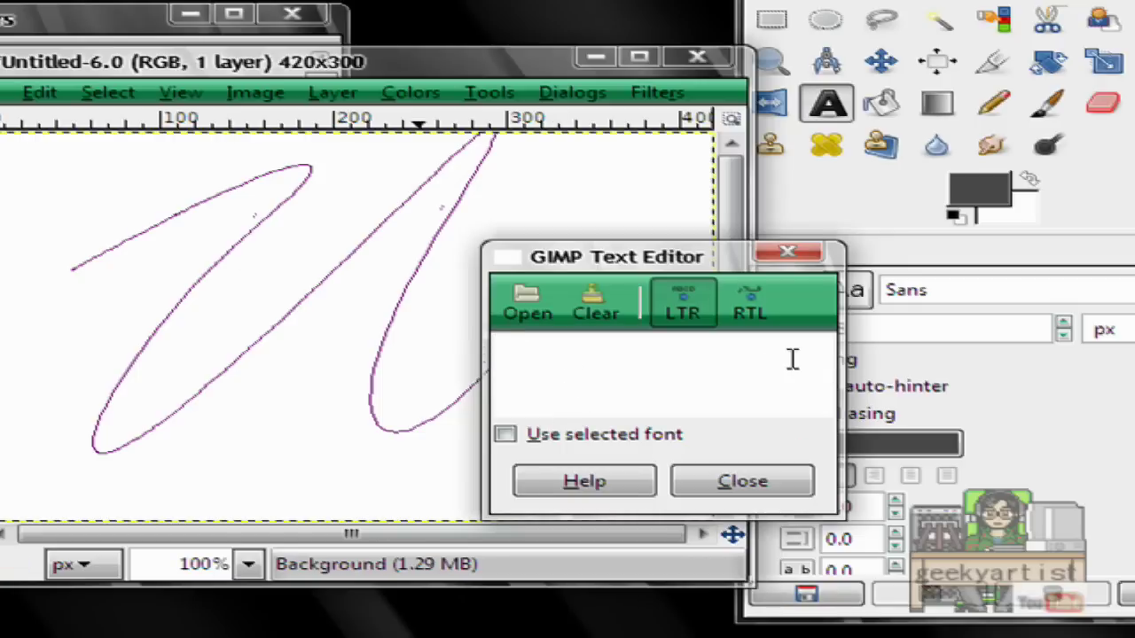
pyautogui.write('geek')
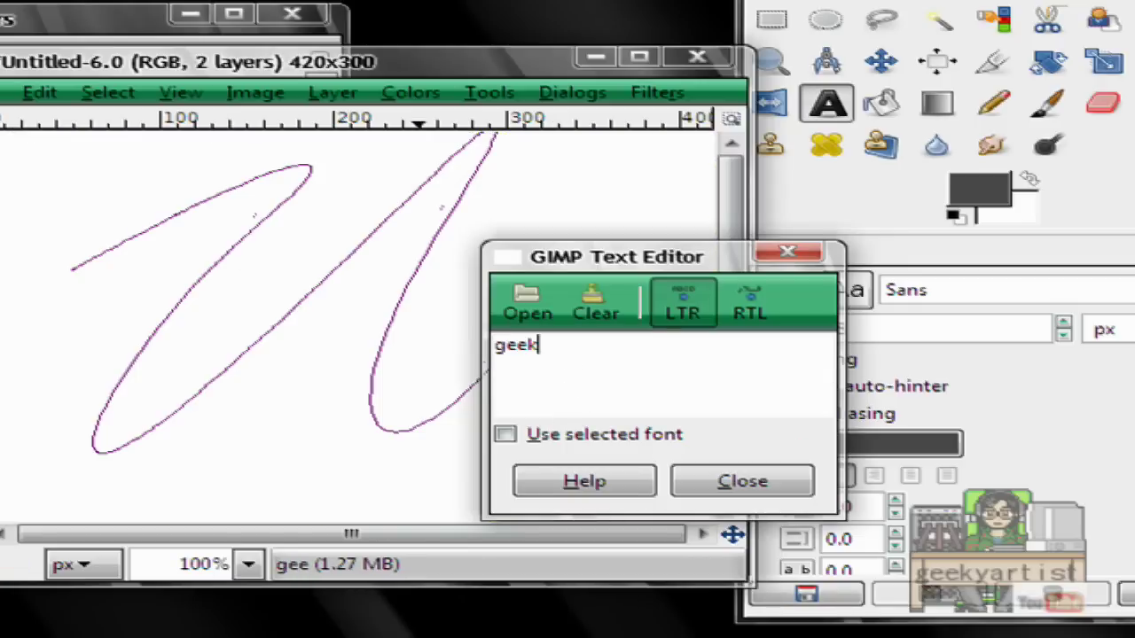
pyautogui.write('yart')
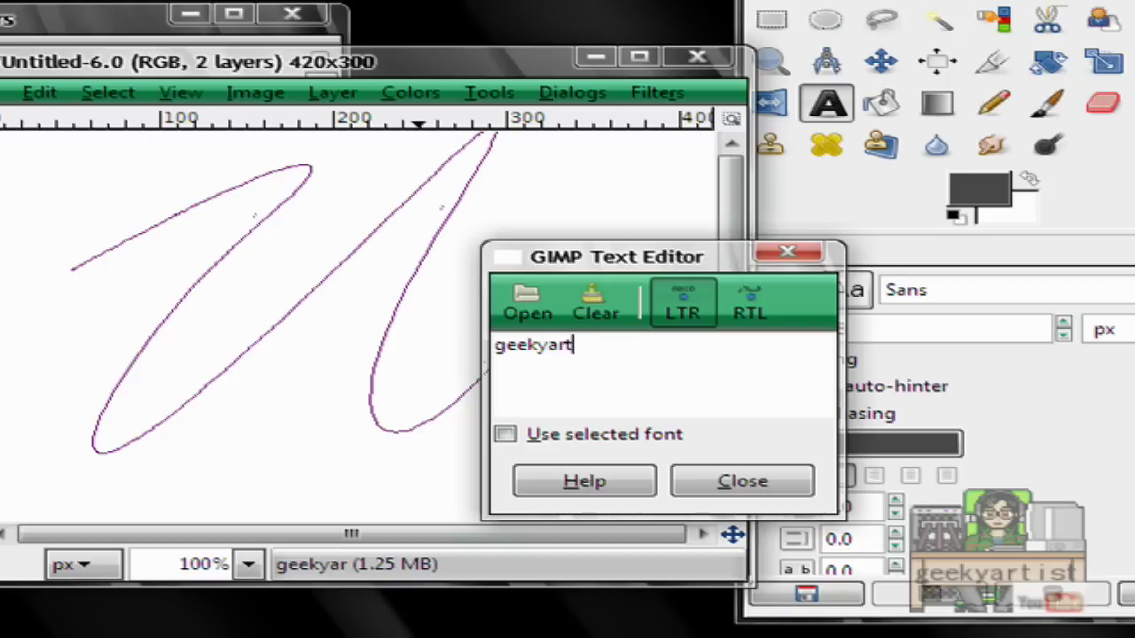
pyautogui.write('ist')
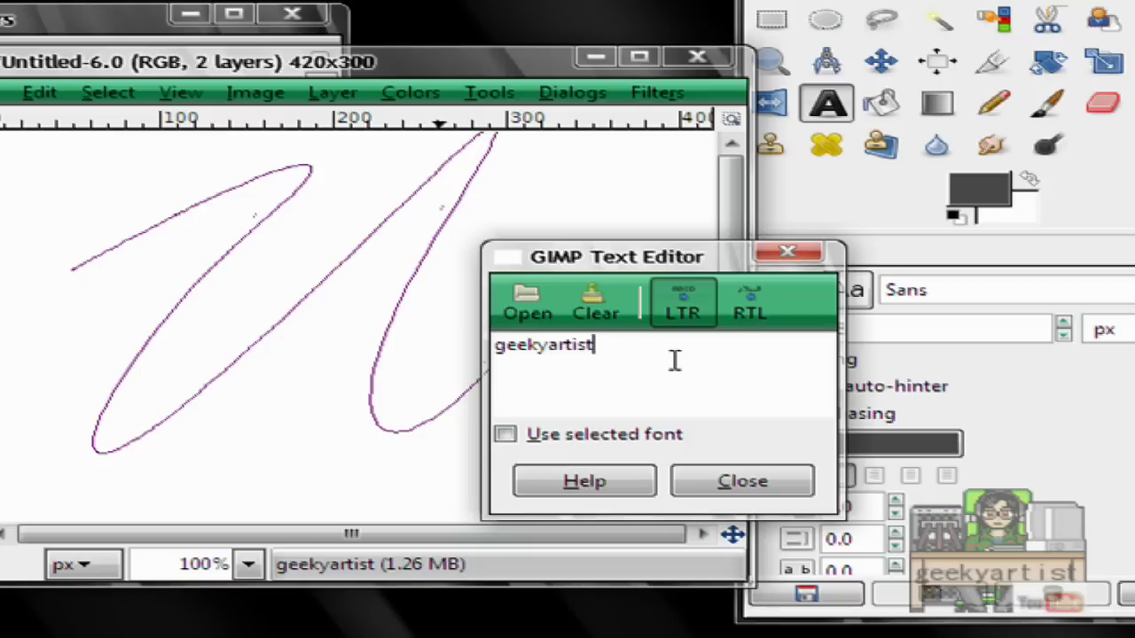
pyautogui.write('GEEKYARTIST')
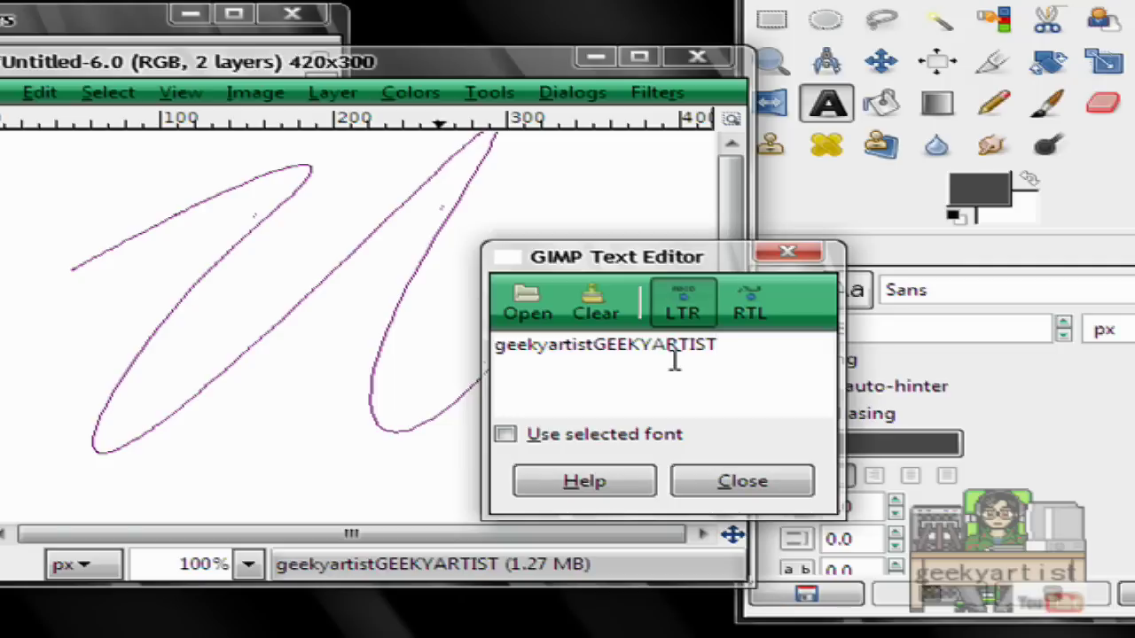
# Copy the whole text and paste it three more times to make one long repeating line
pyautogui.doubleClick(514, 347)
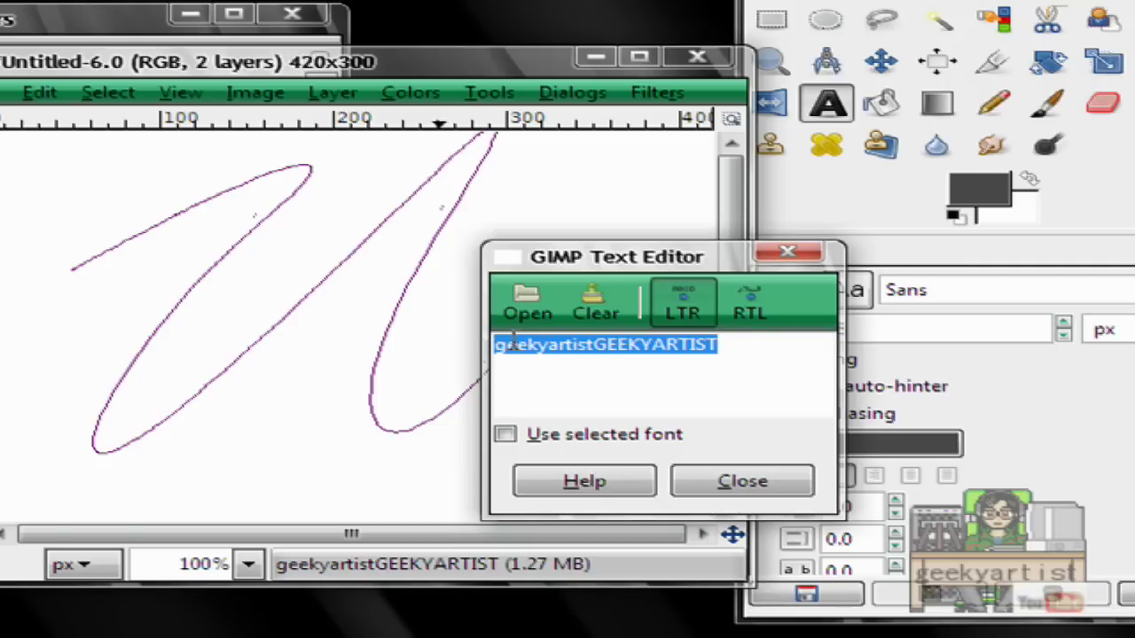
pyautogui.rightClick(512, 346)
pyautogui.click(613, 381)
pyautogui.click(758, 352)
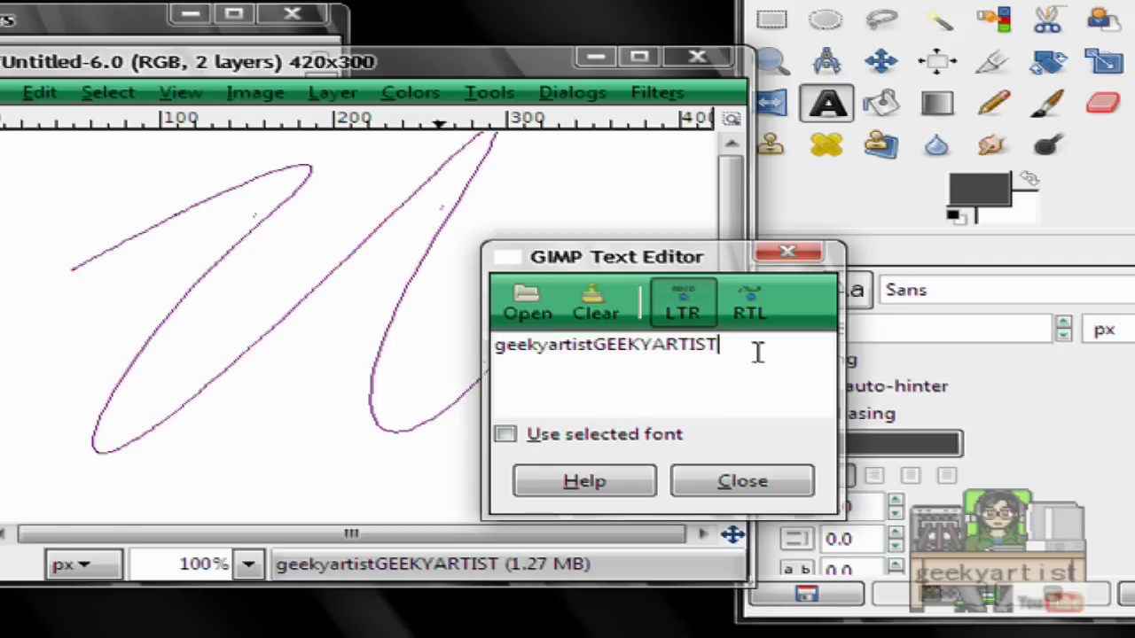
pyautogui.hotkey('ctrl', 'v')
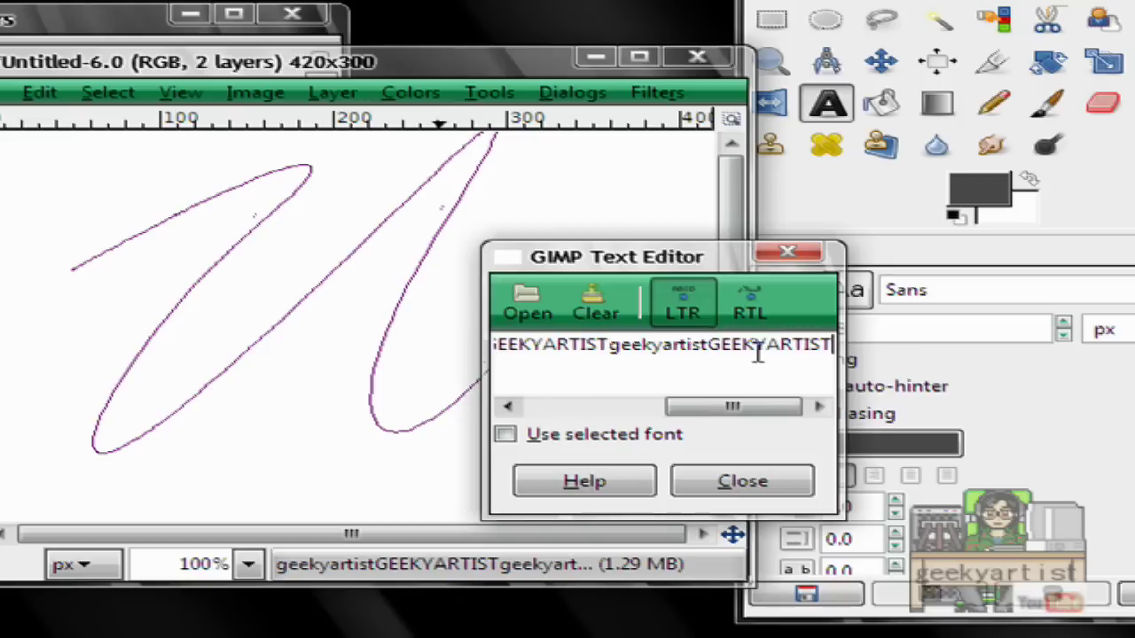
pyautogui.hotkey('ctrl', 'v')
pyautogui.hotkey('ctrl', 'v')
pyautogui.hotkey('ctrl', 'v')
pyautogui.hotkey('ctrl', 'v')
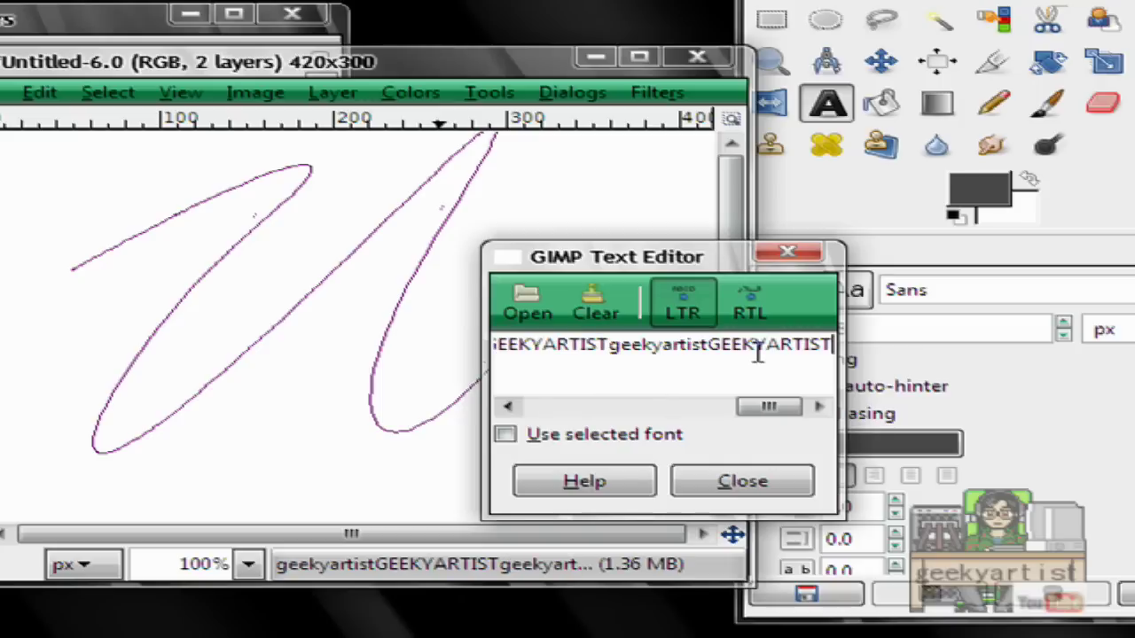
pyautogui.hotkey('ctrl', 'v')
pyautogui.hotkey('ctrl', 'v')
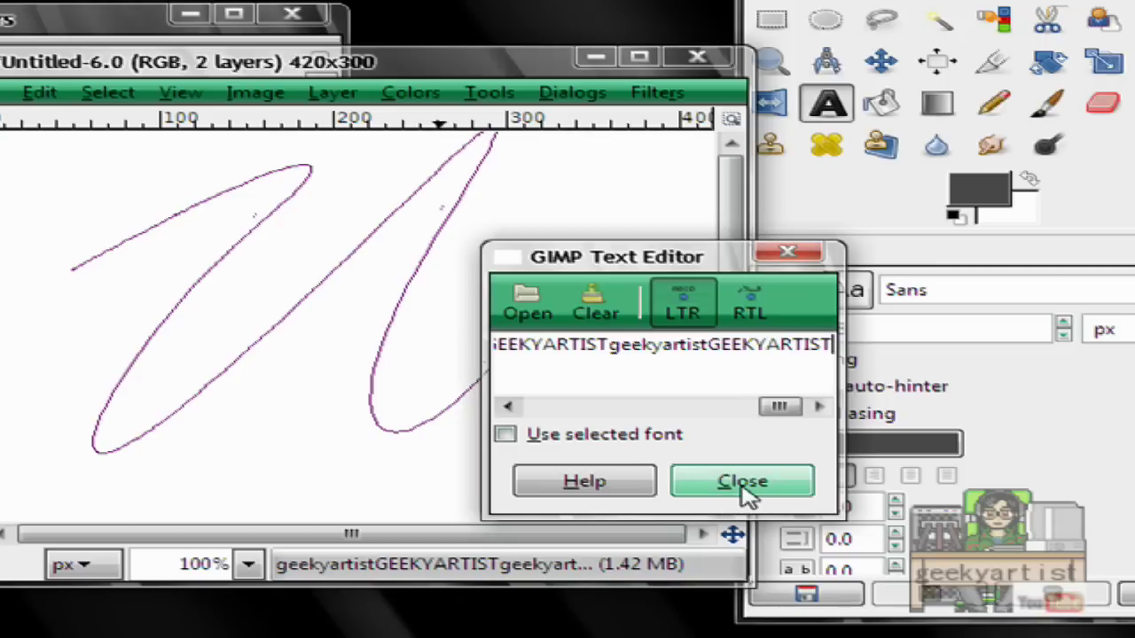
# Close the Text Editor, keeping the text layer, and return to the Text tool
pyautogui.click(743, 483)
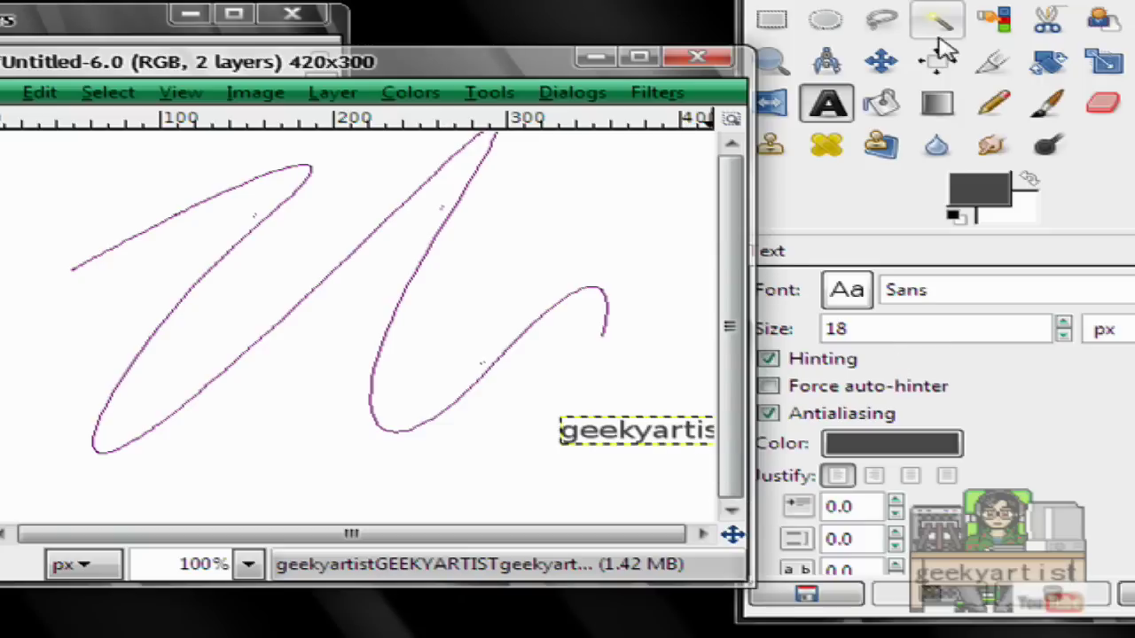
pyautogui.click(880, 61)
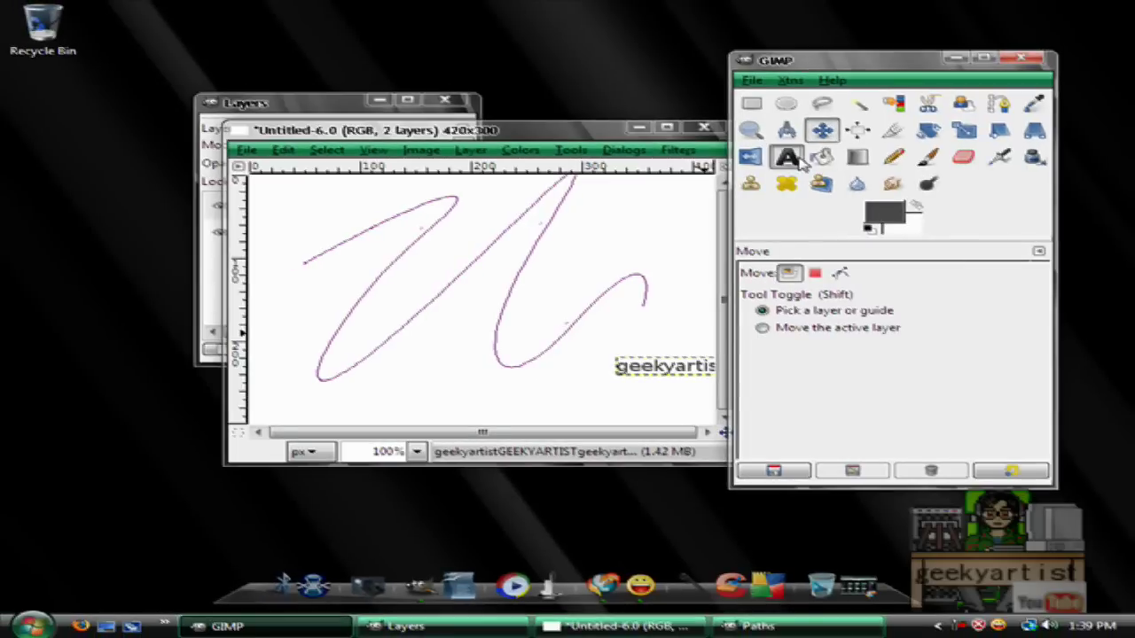
pyautogui.click(798, 159)
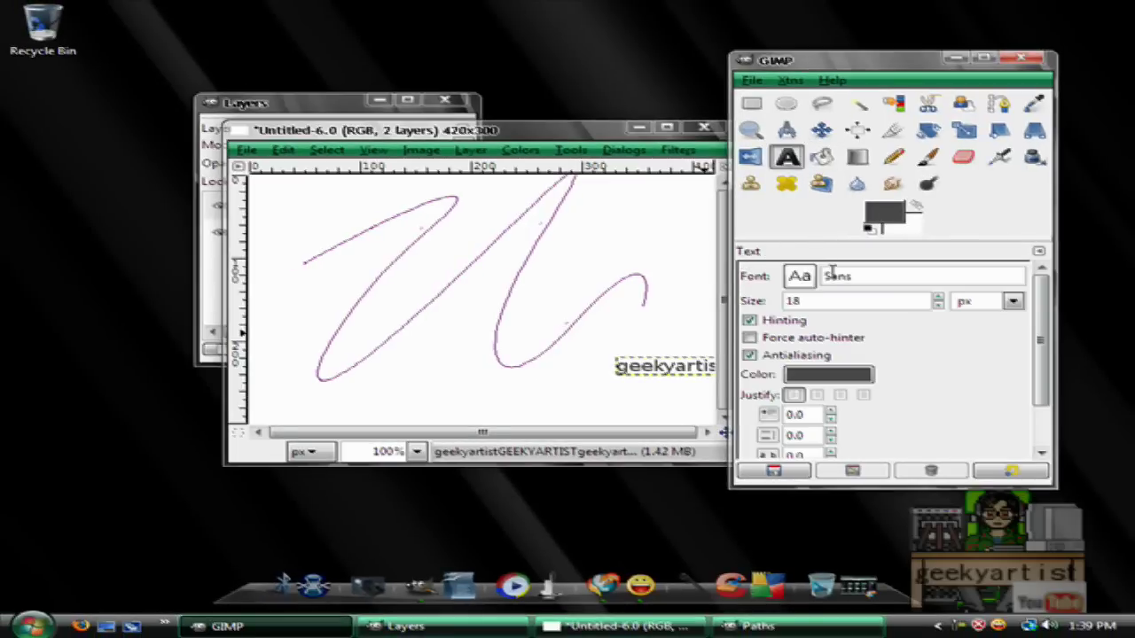
# Reselect the repeated-name text and apply Text along Path to wrap it on the curve
pyautogui.click(671, 372)
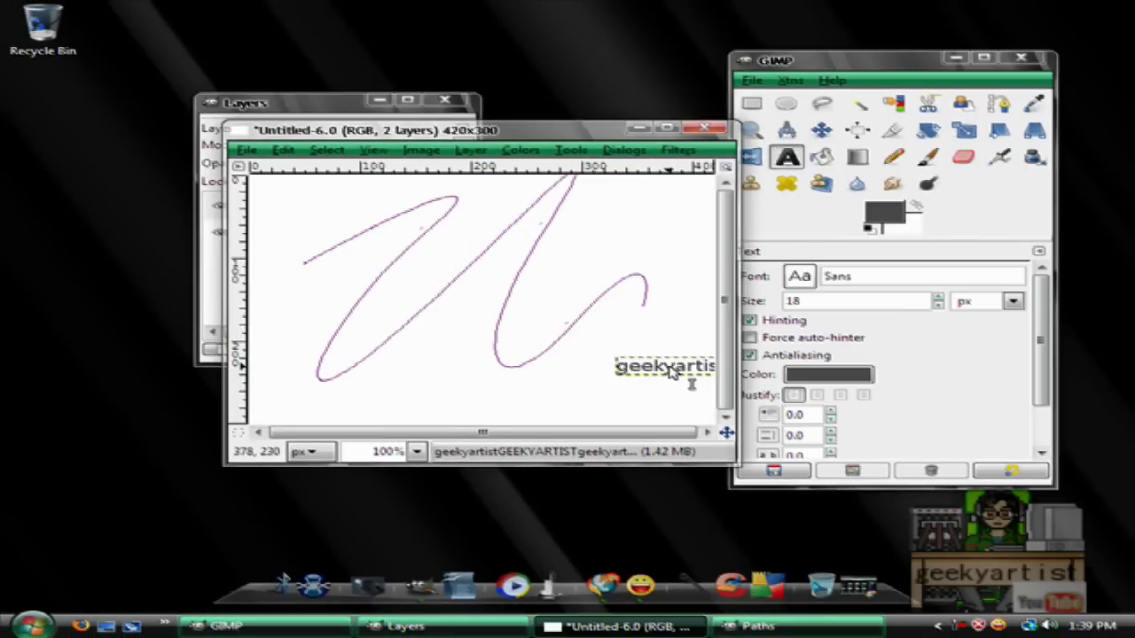
pyautogui.click(676, 373)
pyautogui.moveTo(690, 256); pyautogui.dragTo(562, 108)
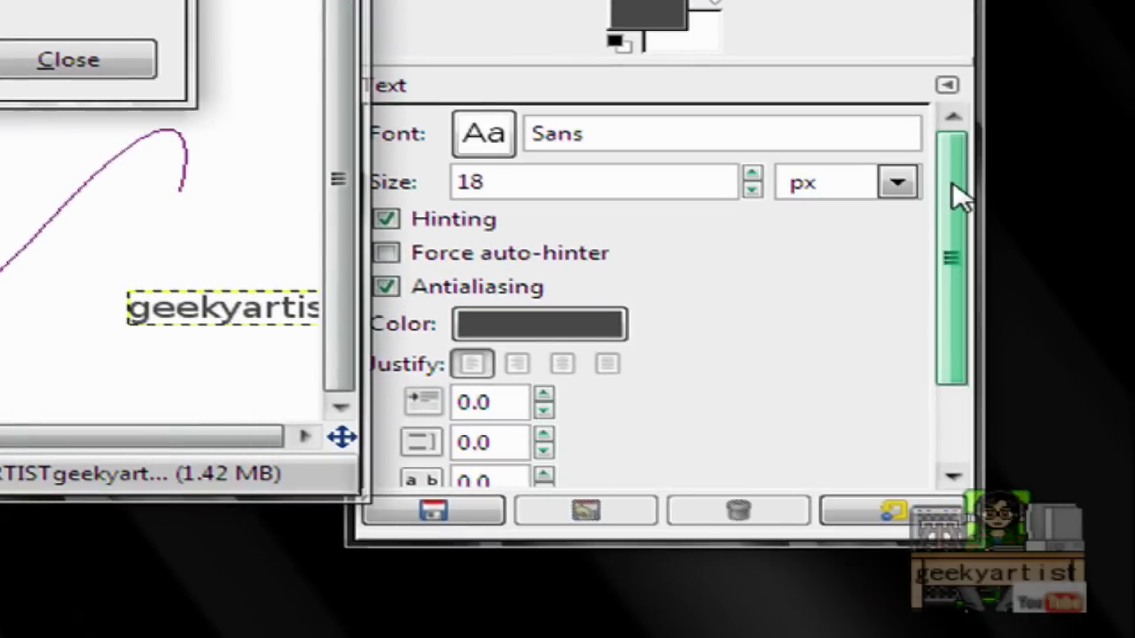
pyautogui.moveTo(1031, 288); pyautogui.dragTo(1031, 348)
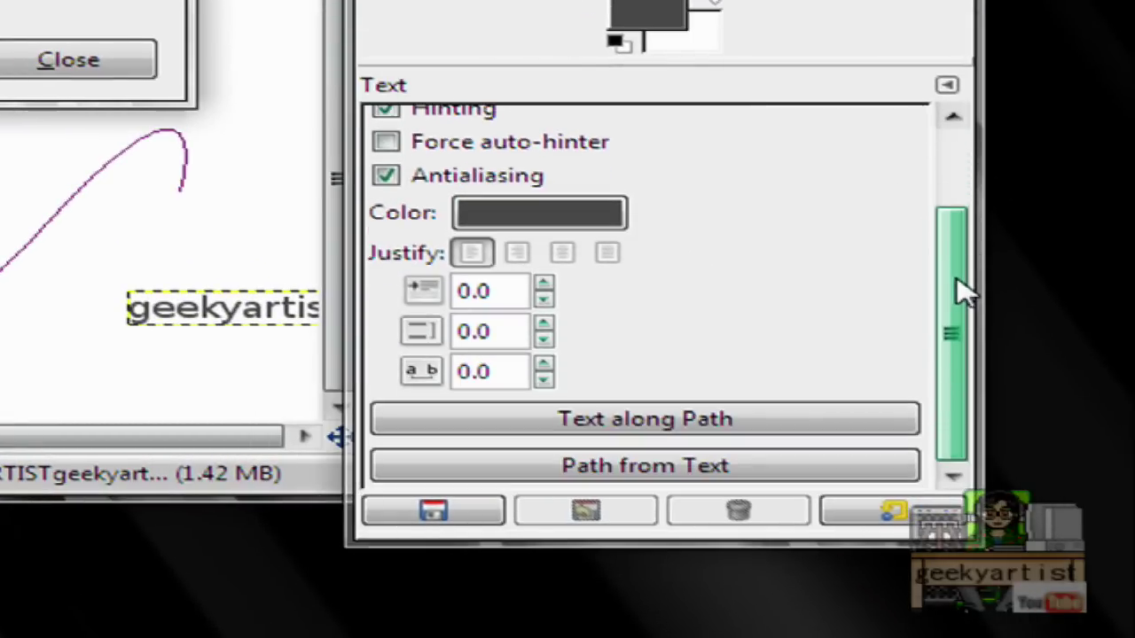
pyautogui.click(714, 424)
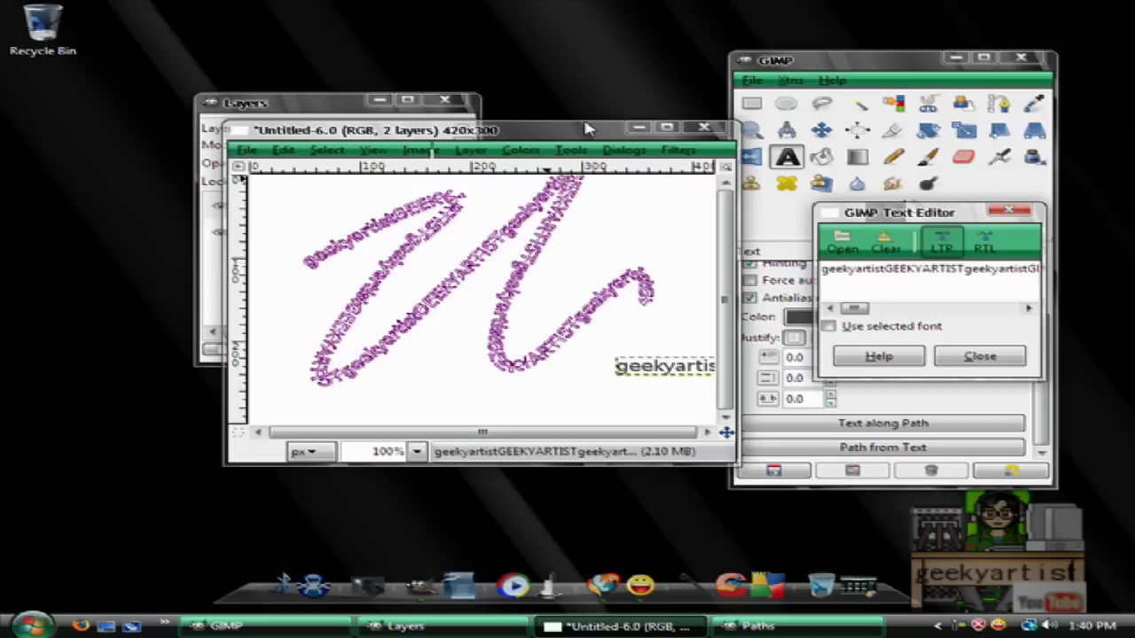
# Delete the text layer so only Background remains, then return to the Paths list
pyautogui.click(342, 103)
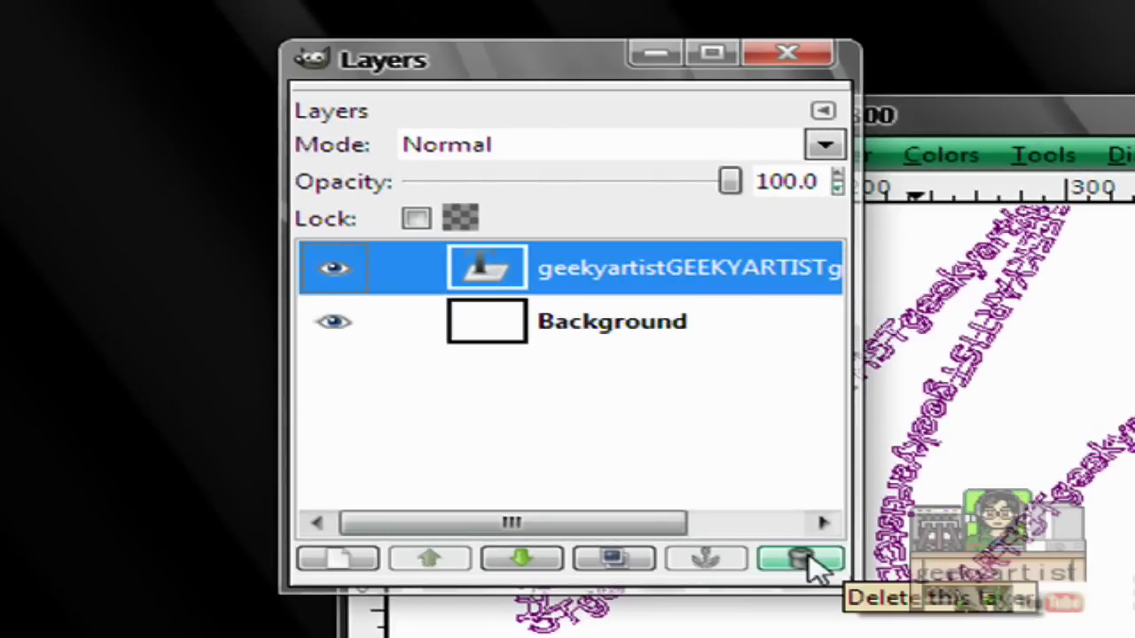
pyautogui.click(696, 492)
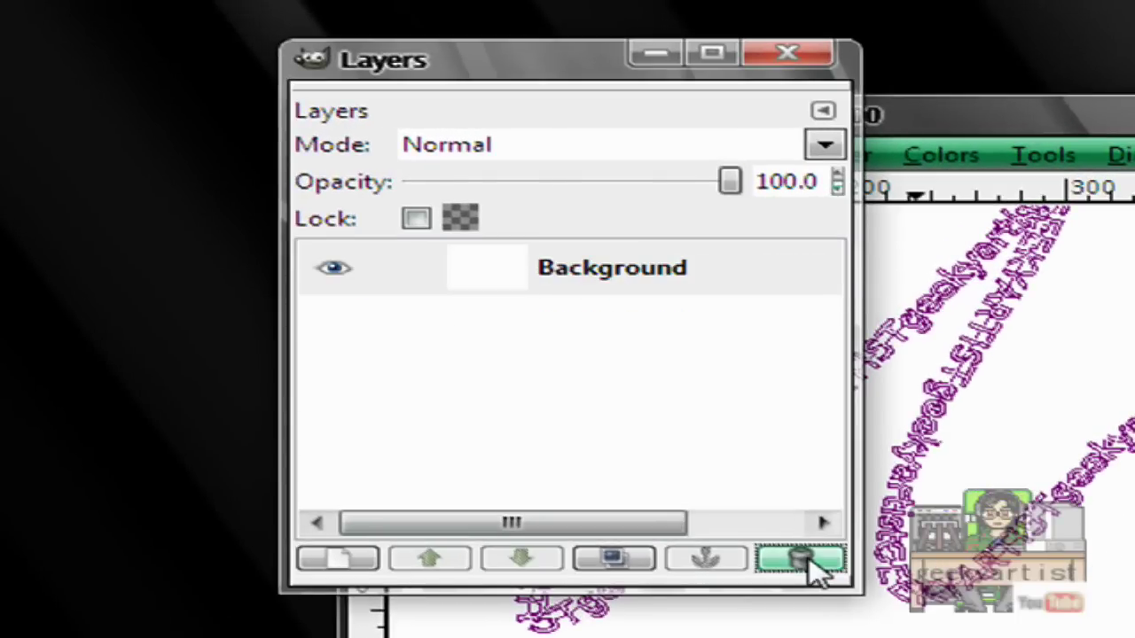
pyautogui.click(988, 119)
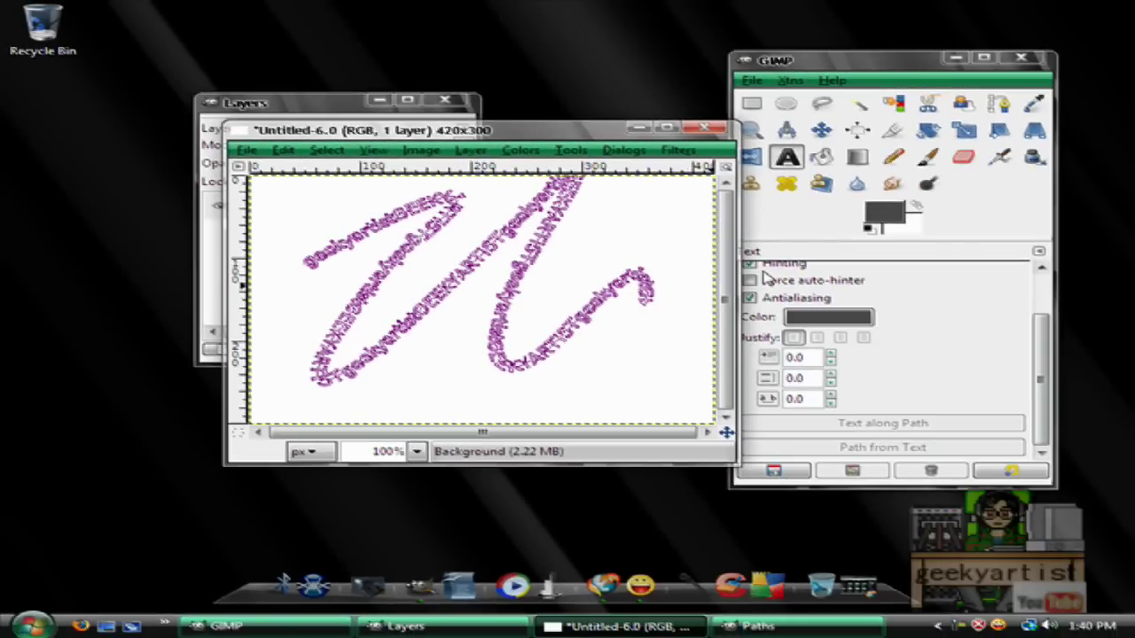
pyautogui.moveTo(519, 133); pyautogui.dragTo(448, 91)
pyautogui.hotkey('alt', 'Tab')
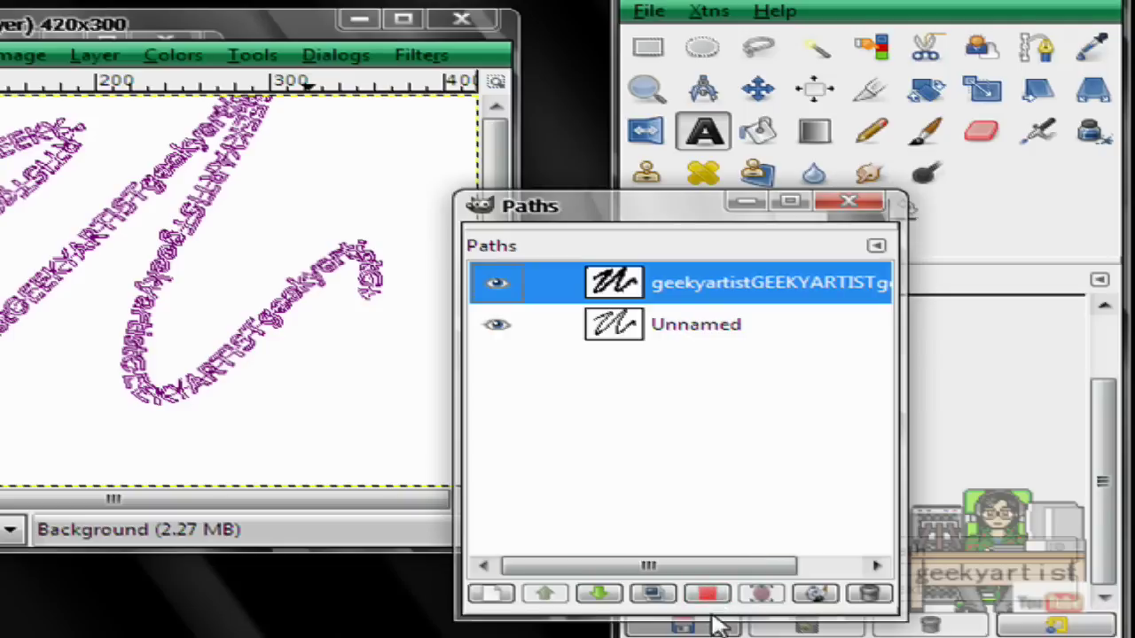
# Convert the text-outline path to a selection and hide both the text path and the curve
pyautogui.click(707, 600)
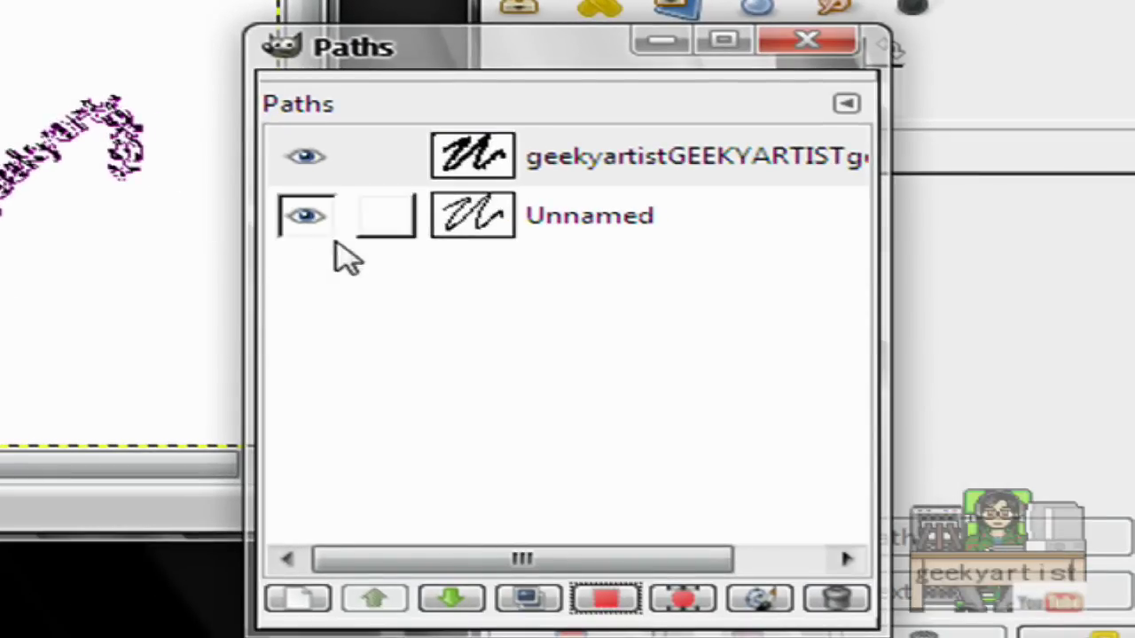
pyautogui.click(317, 162)
pyautogui.click(317, 220)
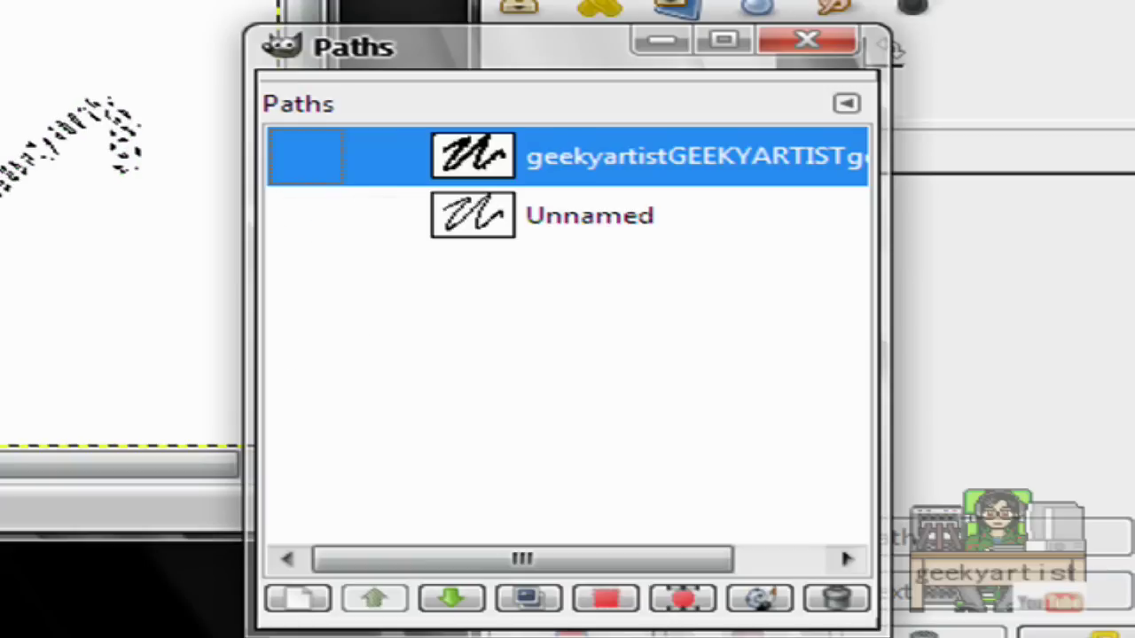
pyautogui.moveTo(514, 76); pyautogui.dragTo(689, 242)
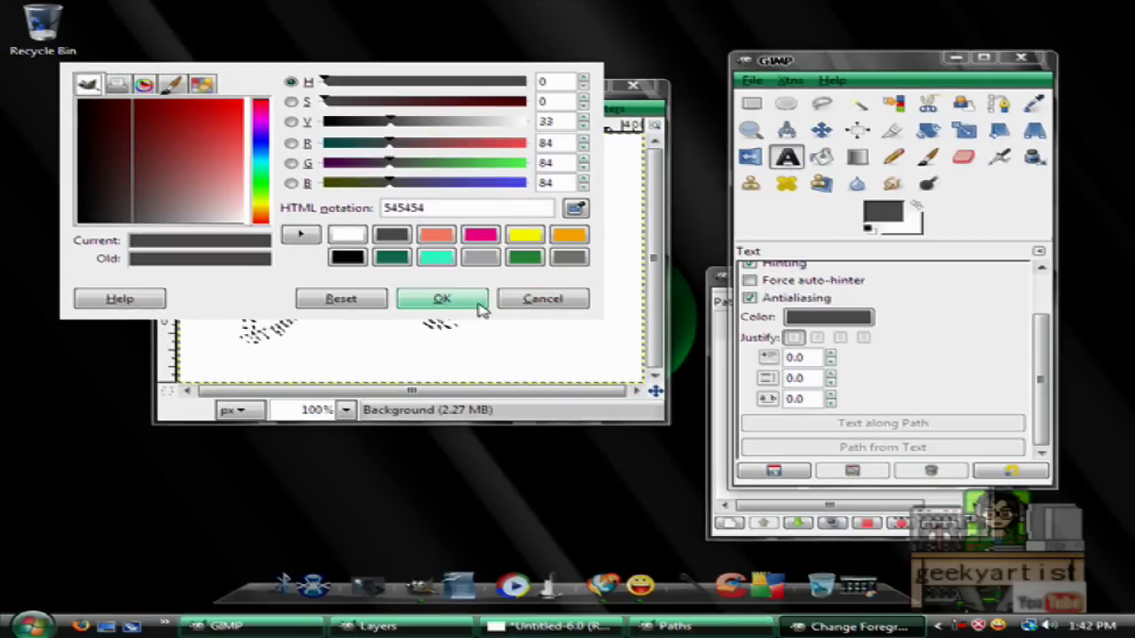
# Set the foreground colour to teal 33ffcc and the background to dark green 2f8e3f
pyautogui.click(436, 258)
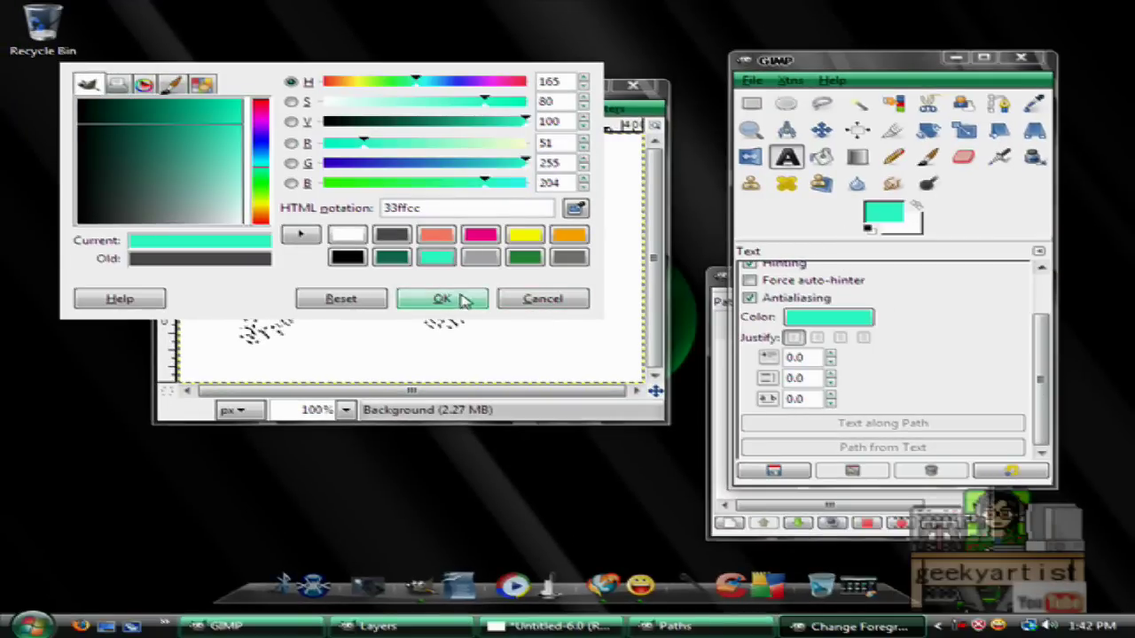
pyautogui.click(903, 224)
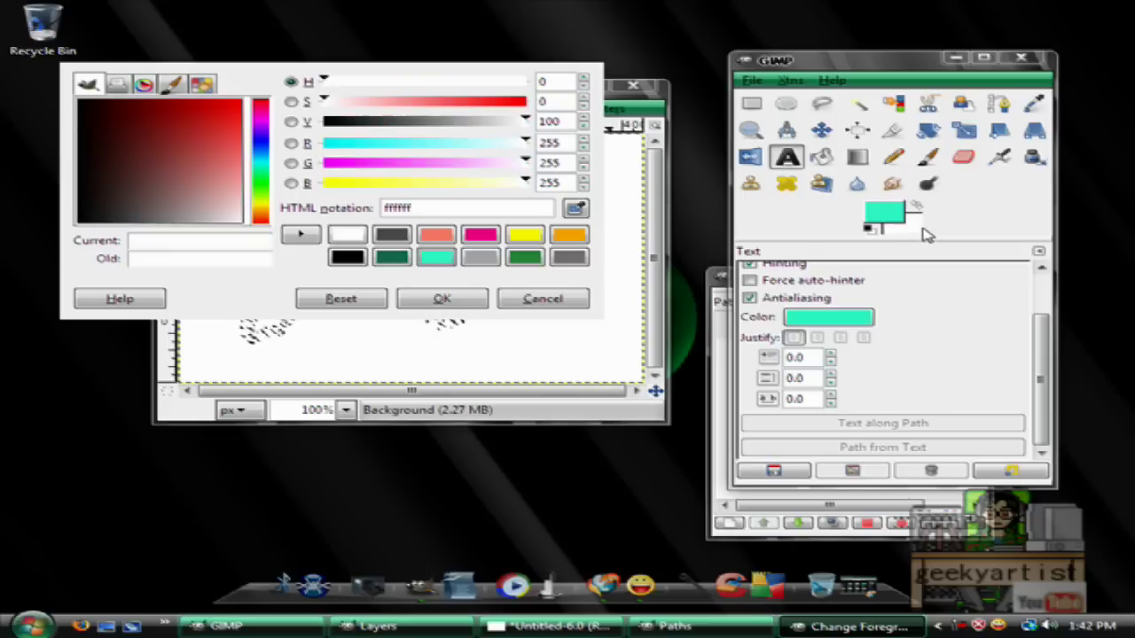
pyautogui.click(480, 234)
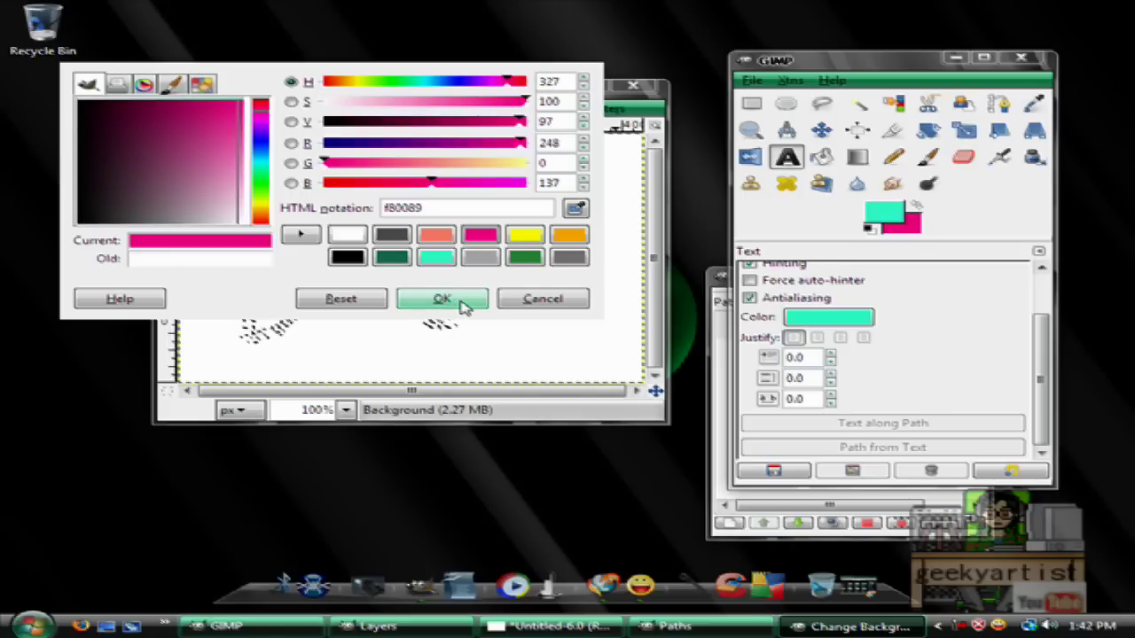
pyautogui.click(437, 235)
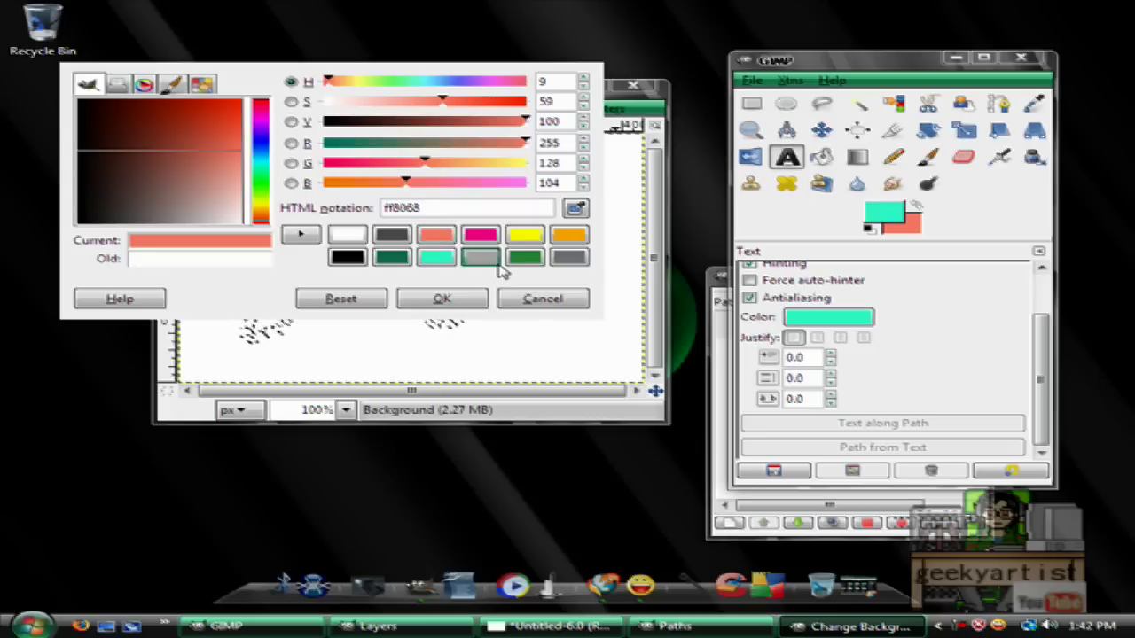
pyautogui.click(481, 258)
pyautogui.click(526, 257)
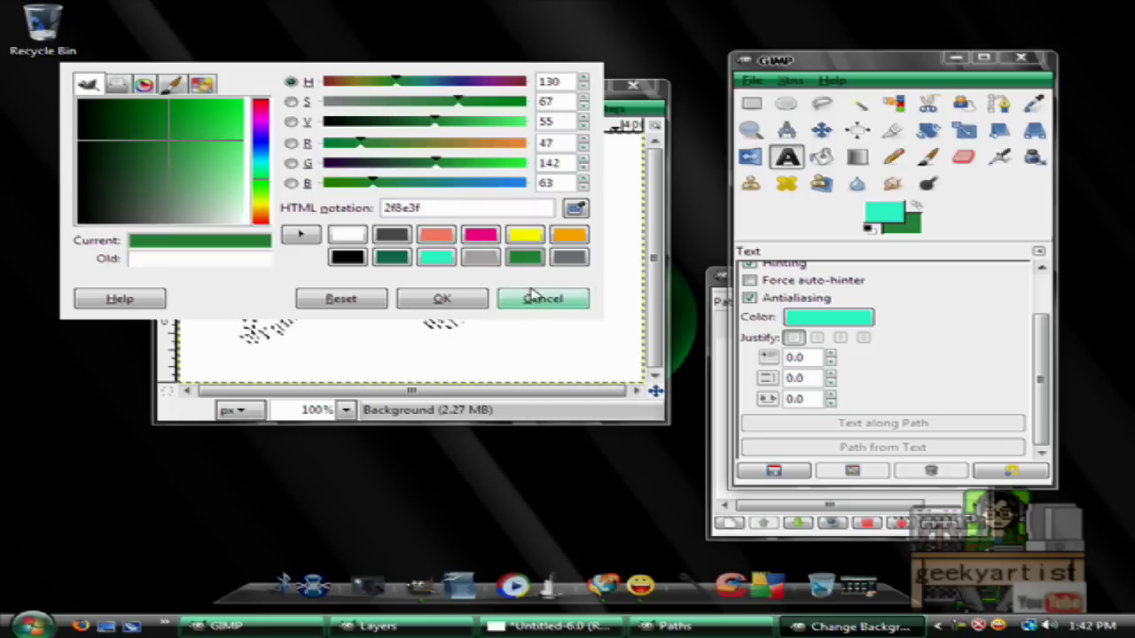
pyautogui.click(457, 299)
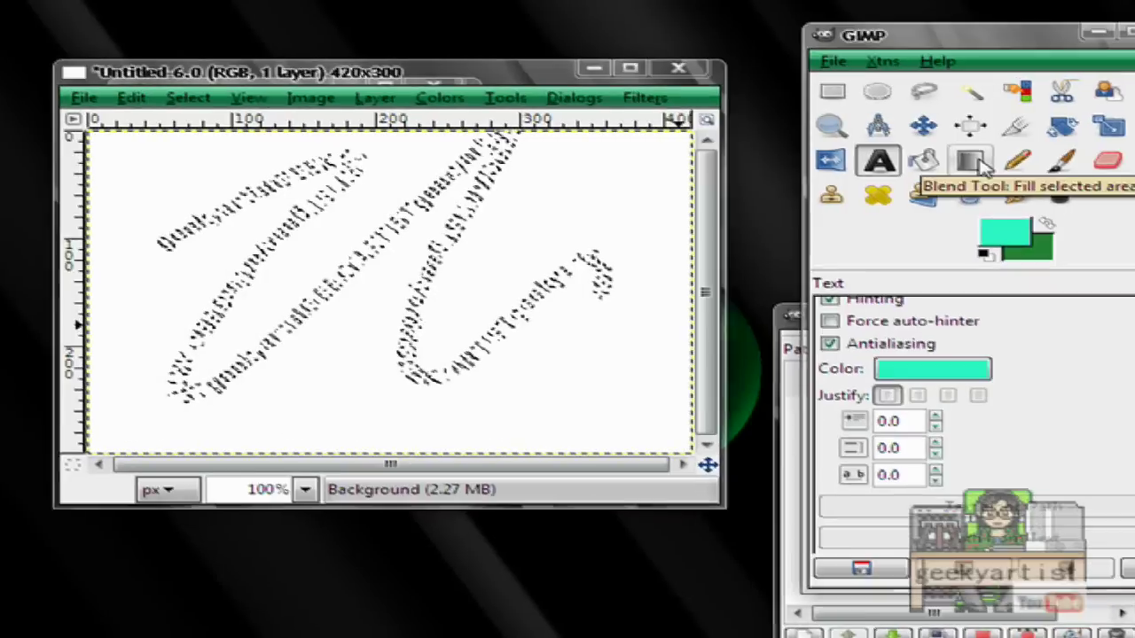
# Fill the text selection with a linear teal-to-green gradient, then apply Select > None
pyautogui.click(856, 157)
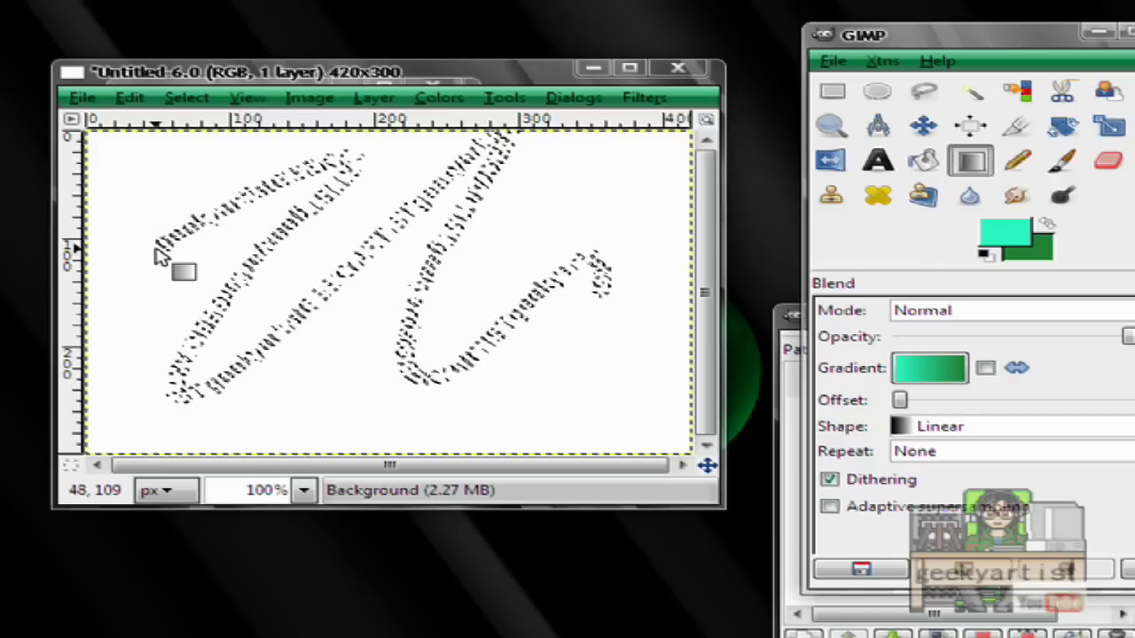
pyautogui.moveTo(156, 249); pyautogui.dragTo(631, 288)
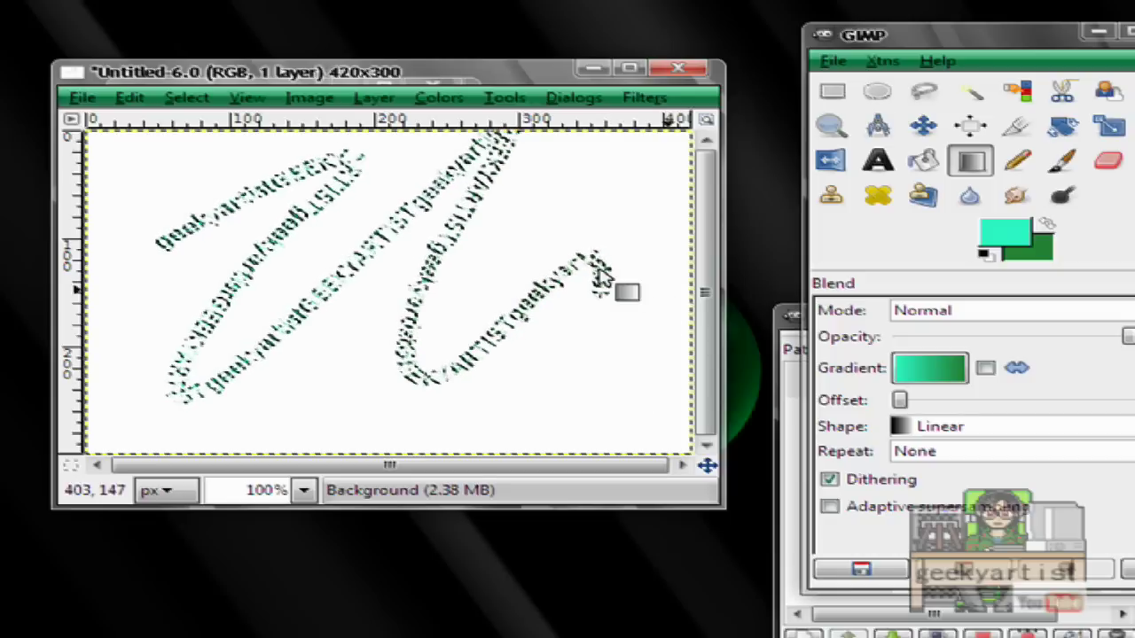
pyautogui.click(188, 97)
pyautogui.click(213, 150)
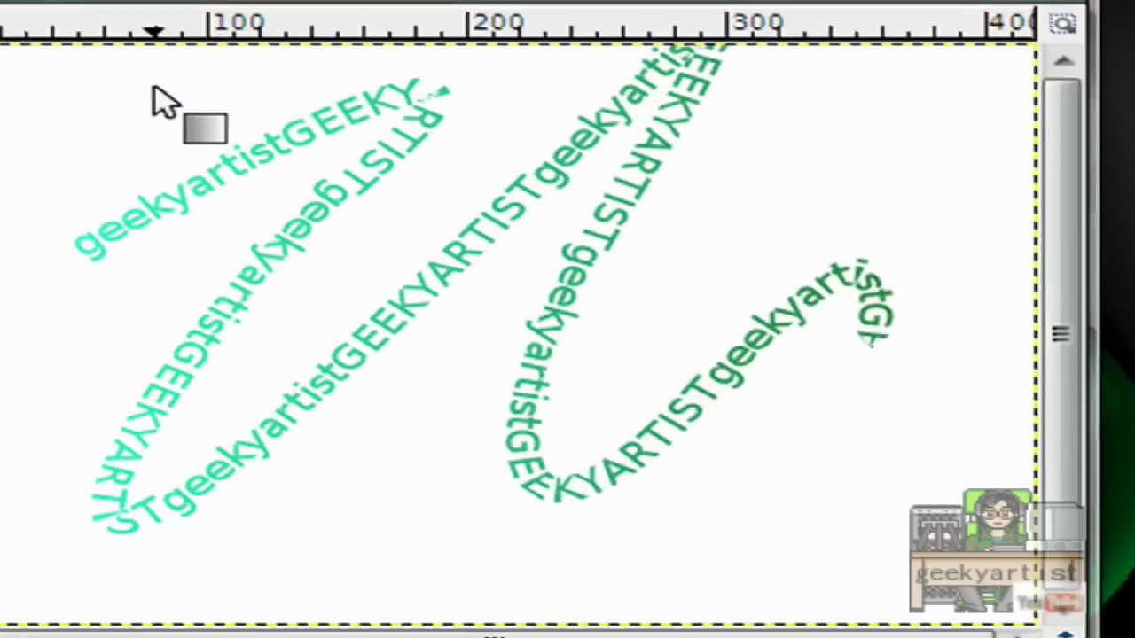